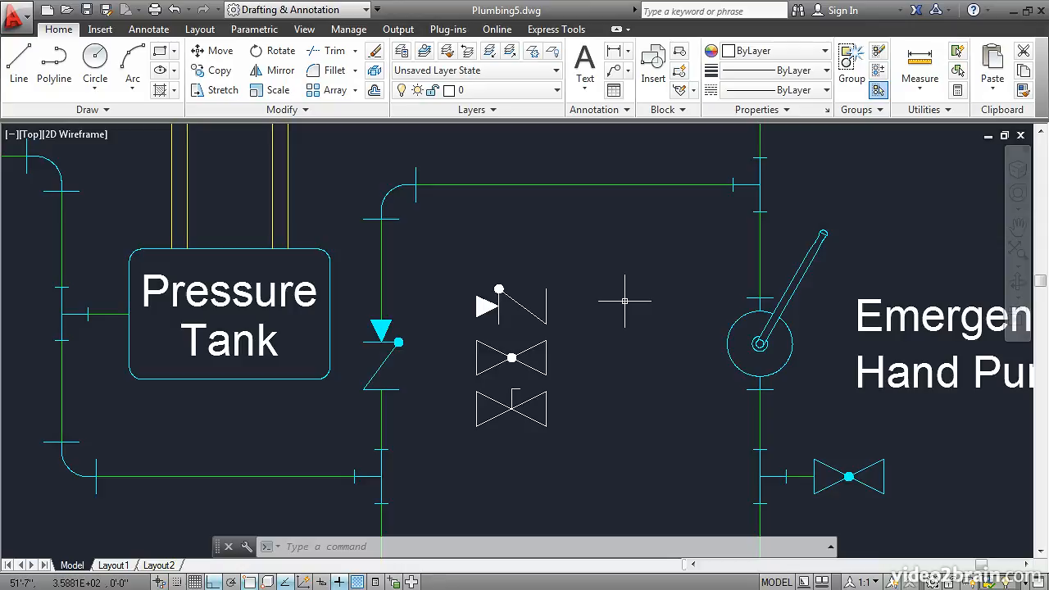
Open the MultiValve block definition for editing in the Block Editor
{"action": "left_click", "coordinate": [680, 72]}
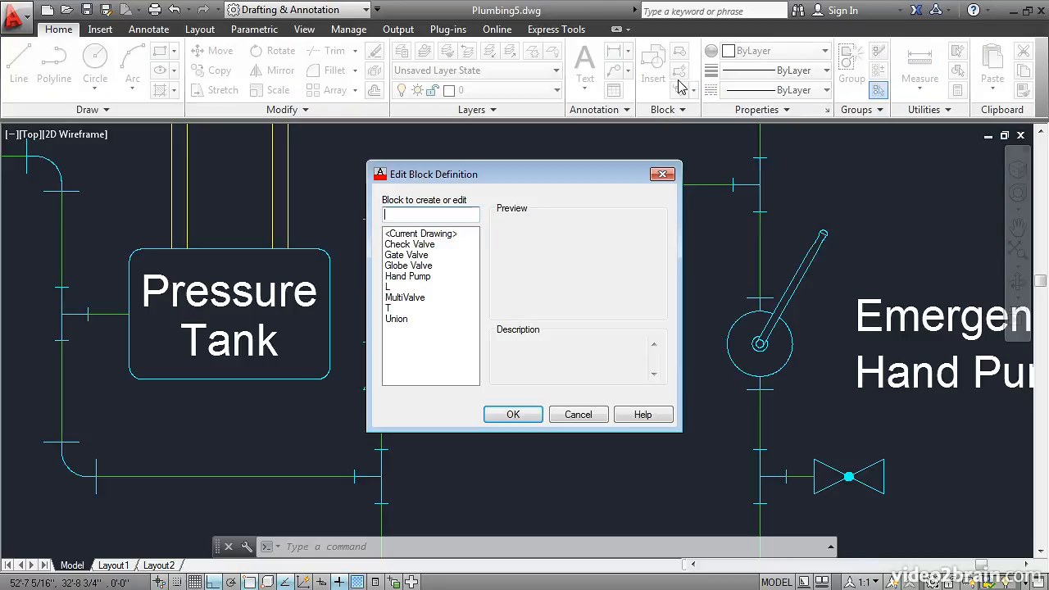
{"action": "left_click", "coordinate": [424, 300]}
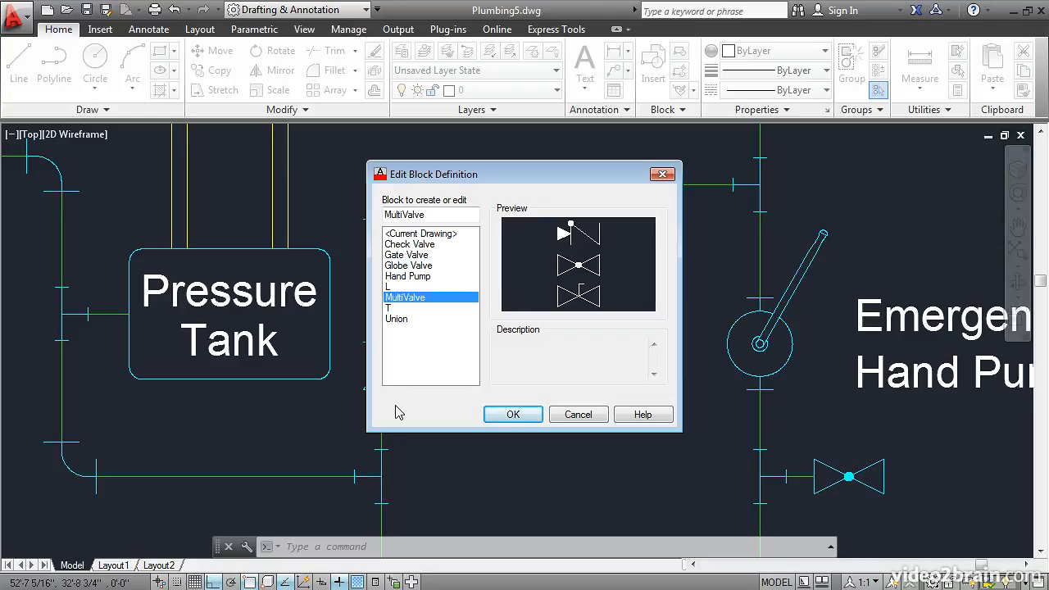
{"action": "left_click", "coordinate": [500, 415]}
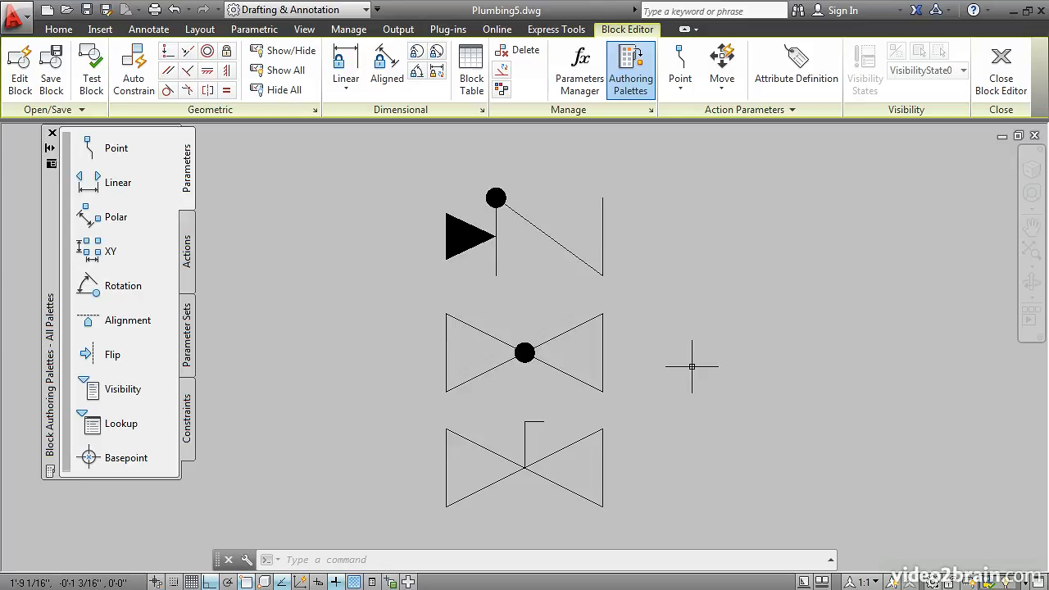
Move the check valve straight down onto the middle globe valve, matching their lower-right endpoints
{"action": "type", "text": "m"}
{"action": "key", "text": "Return"}
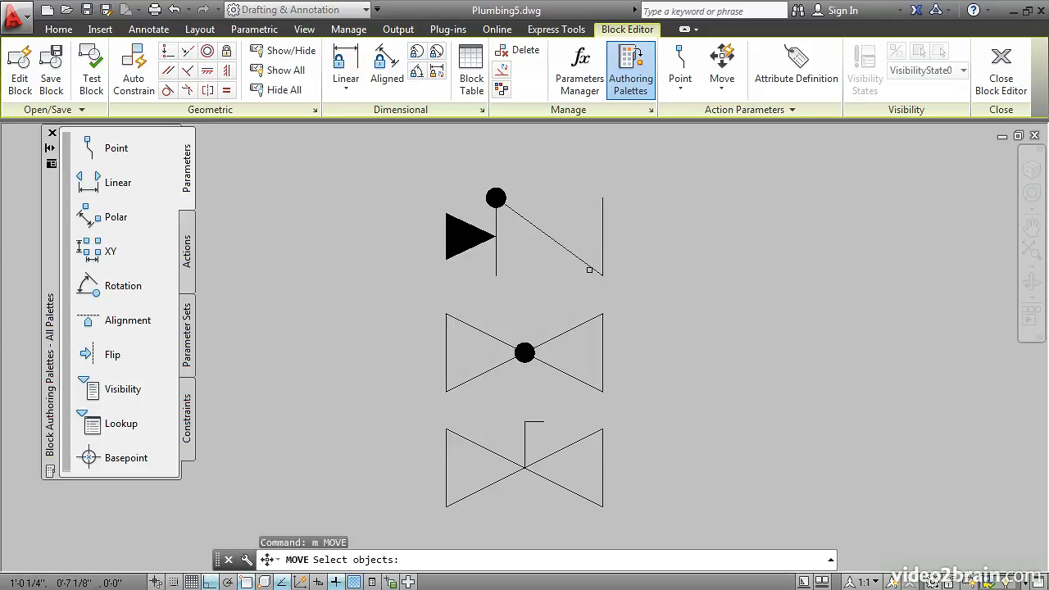
{"action": "left_click", "coordinate": [587, 266]}
{"action": "key", "text": "Return"}
{"action": "left_click", "coordinate": [603, 275]}
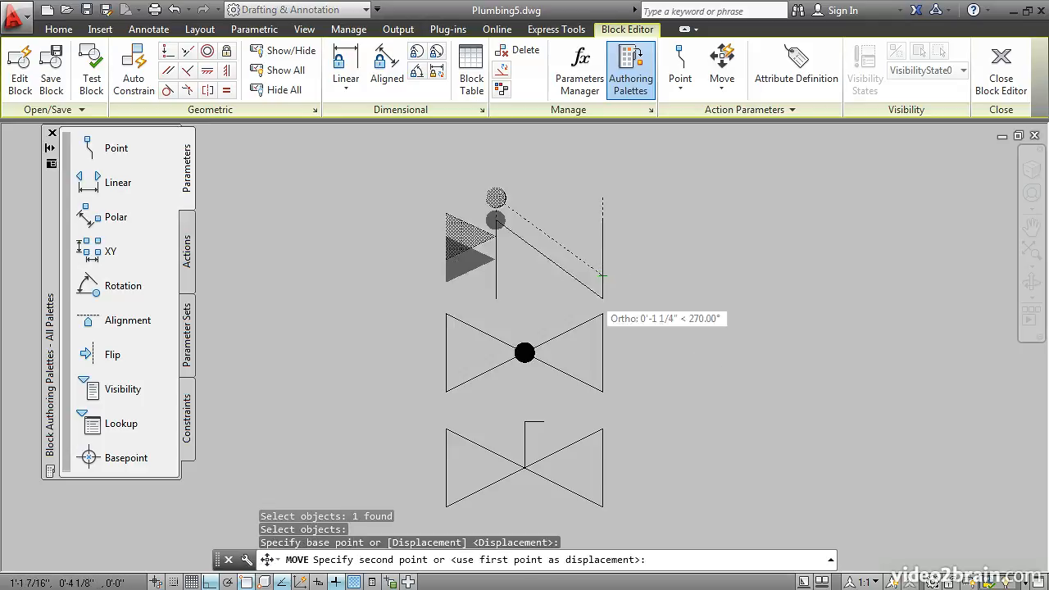
{"action": "left_click", "coordinate": [602, 391]}
Move the lowest symbol, the gate valve, up onto the globe valve by matching their upper-right endpoints
{"action": "key", "text": "Return"}
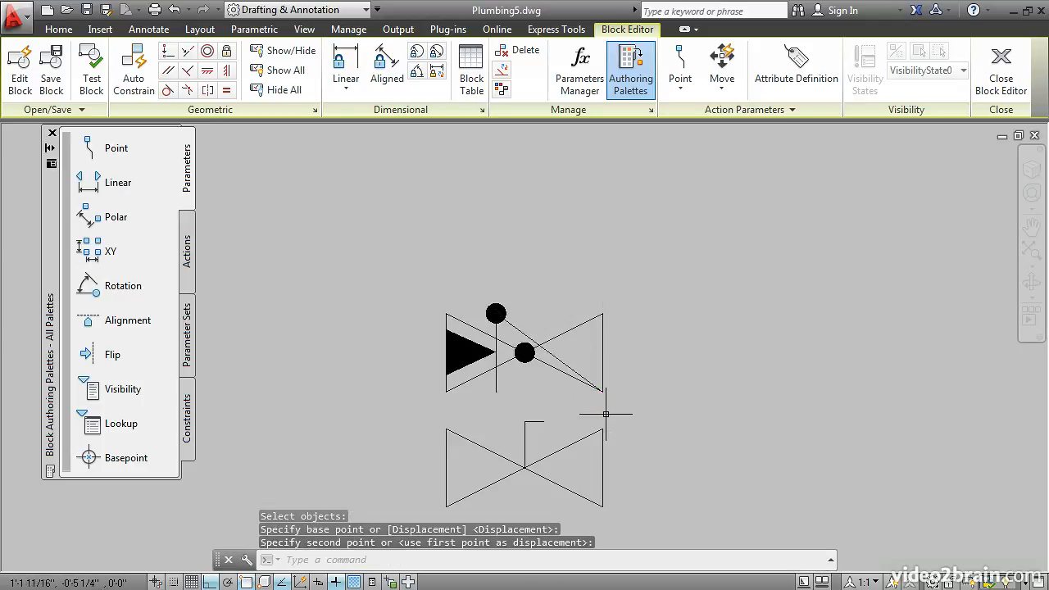
{"action": "left_click", "coordinate": [602, 438]}
{"action": "key", "text": "Return"}
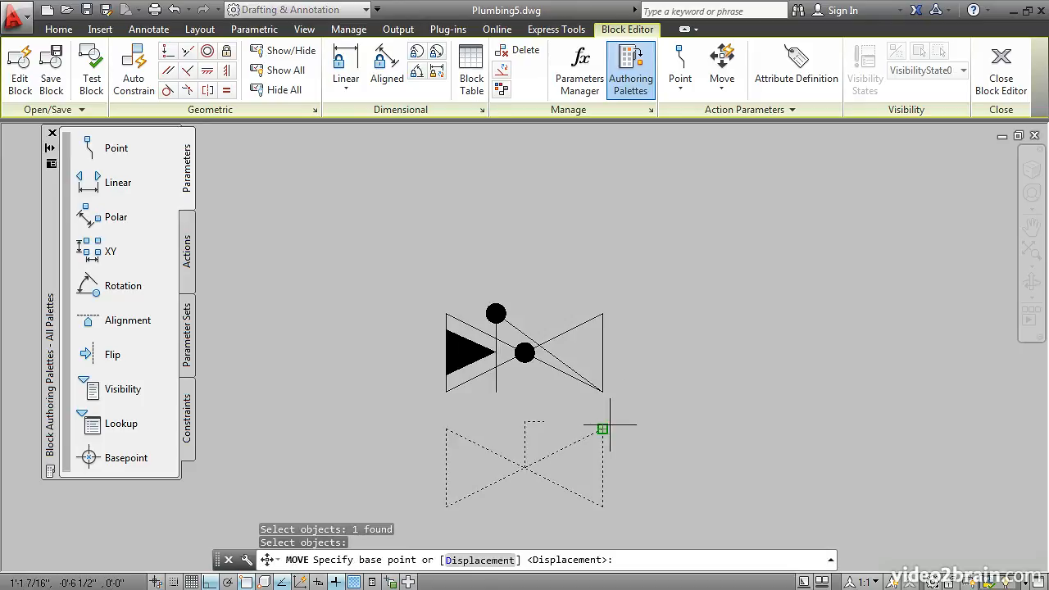
{"action": "left_click", "coordinate": [602, 428]}
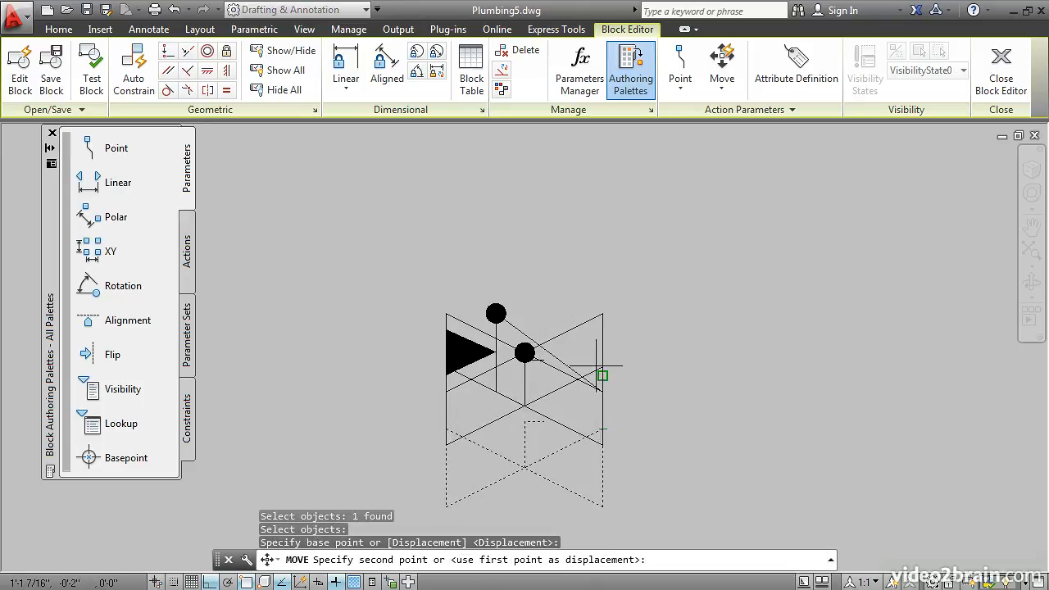
{"action": "left_click", "coordinate": [602, 314]}
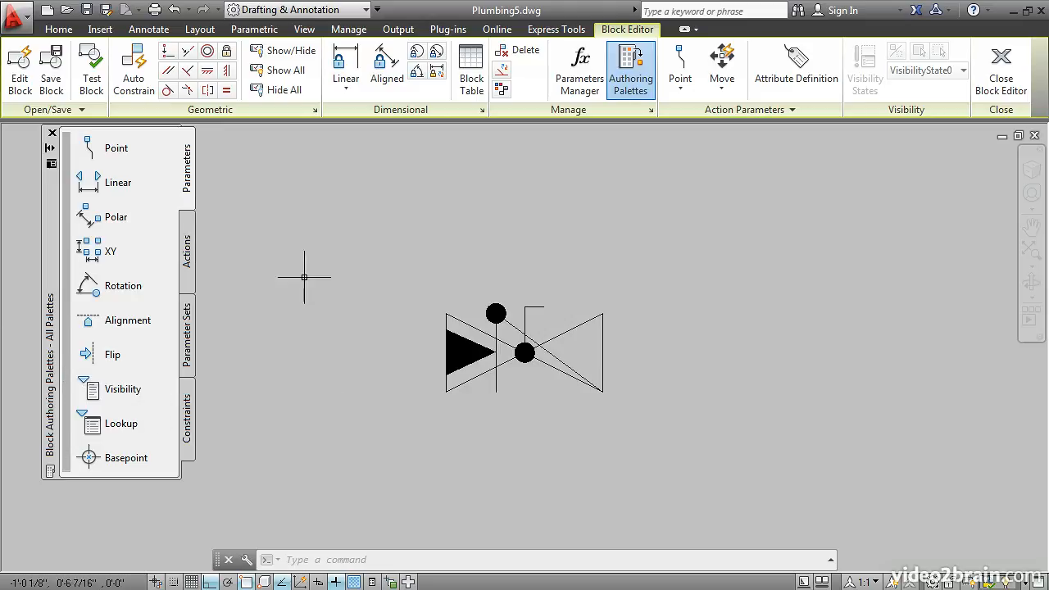
Add a visibility parameter to the block, placed just above the center of the stacked valves
{"action": "left_click", "coordinate": [632, 74]}
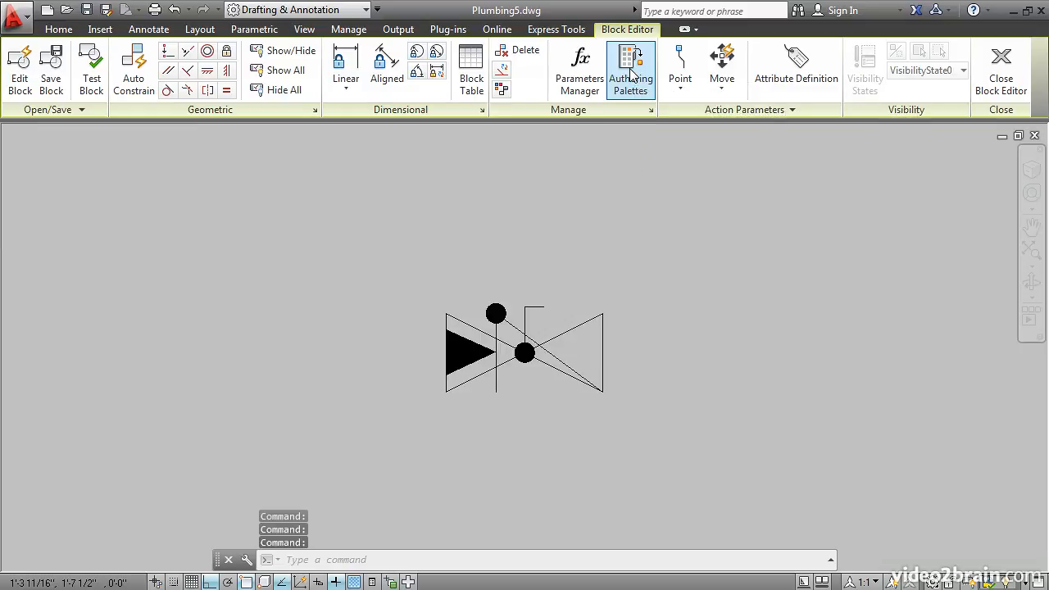
{"action": "left_click", "coordinate": [633, 72]}
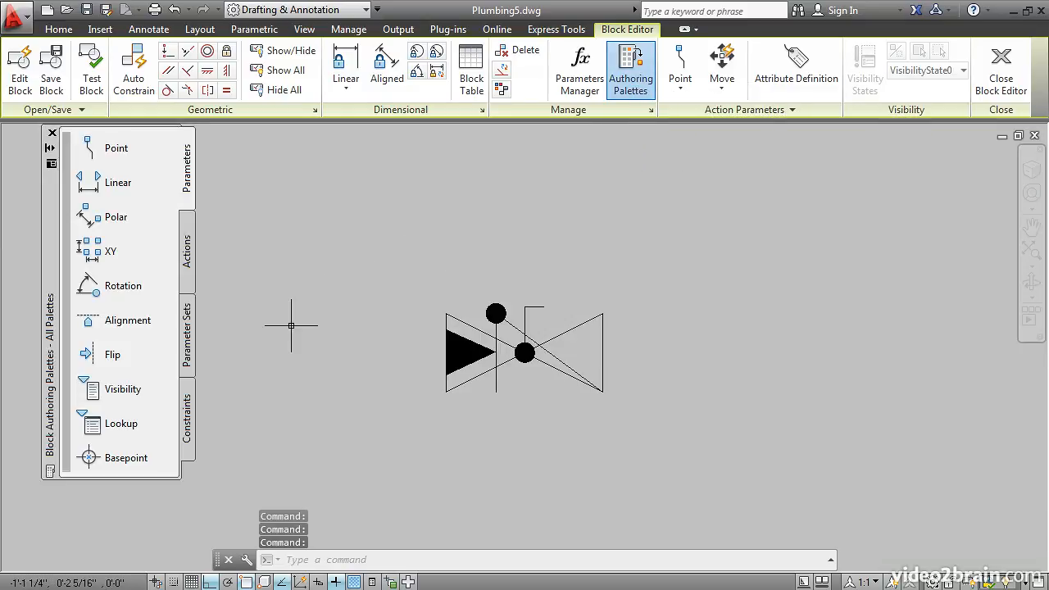
{"action": "left_click", "coordinate": [96, 390]}
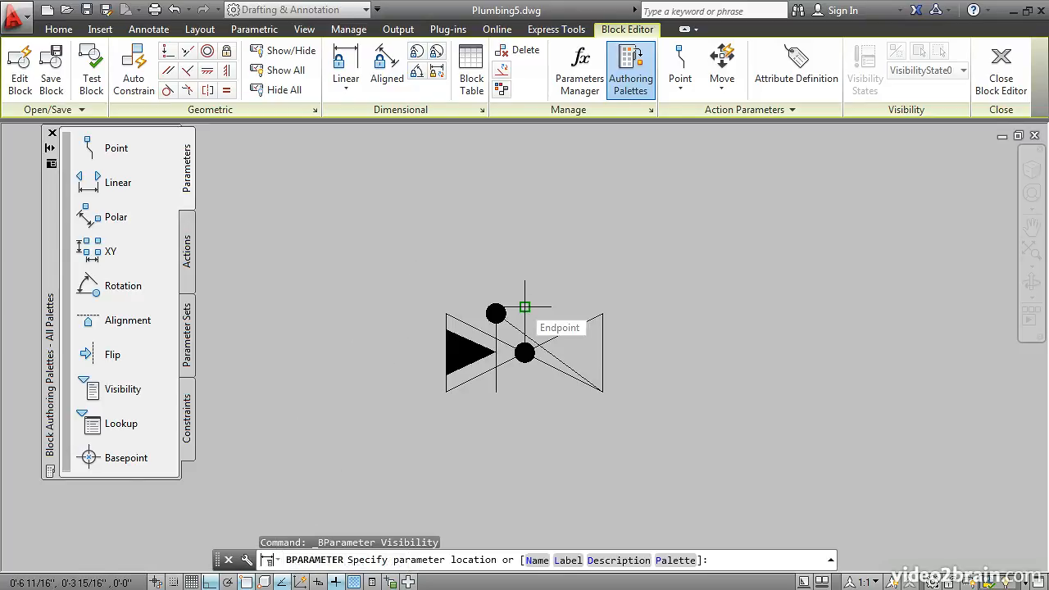
{"action": "left_click", "coordinate": [525, 257]}
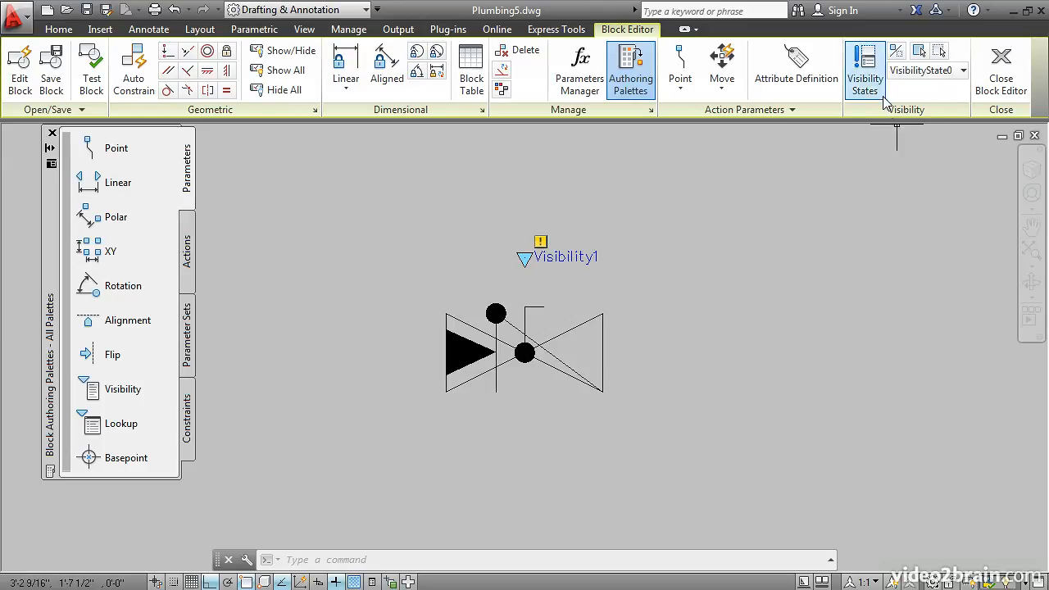
Rename the default visibility state to Check Valve
{"action": "left_click", "coordinate": [867, 70]}
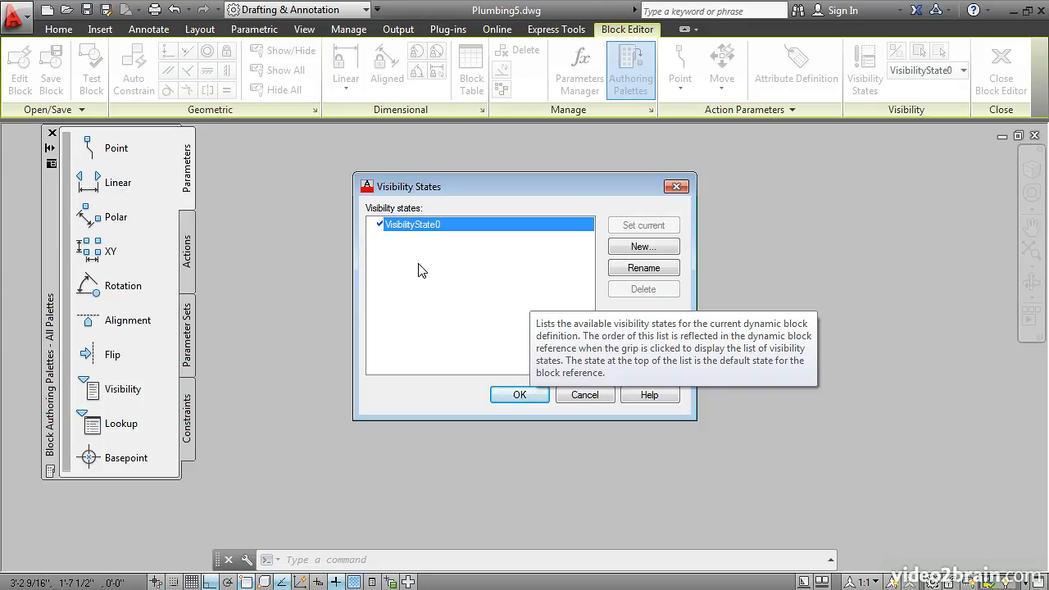
{"action": "left_click", "coordinate": [616, 271]}
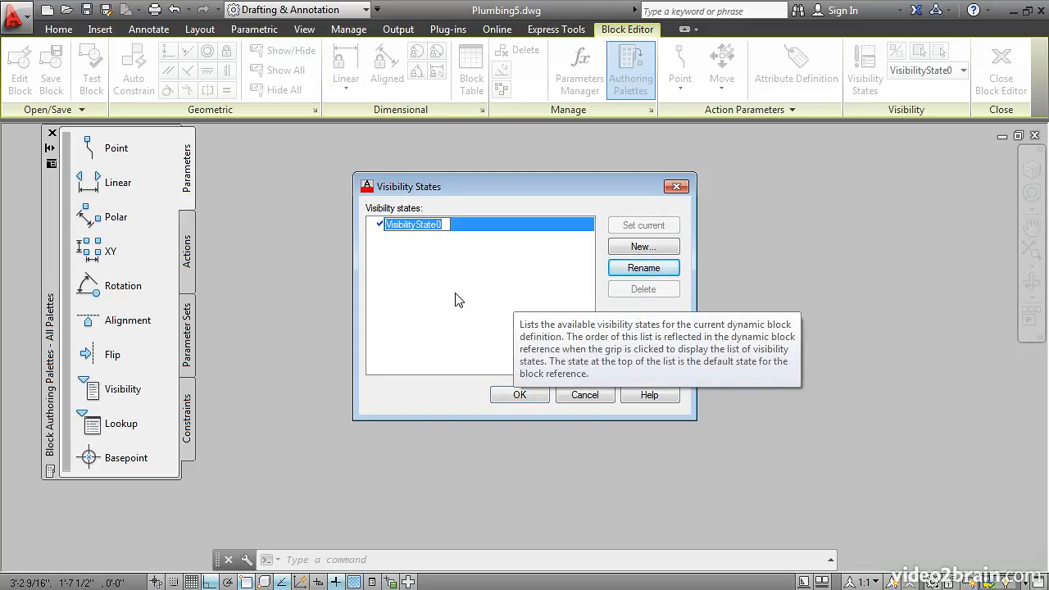
{"action": "type", "text": "Check Valve"}
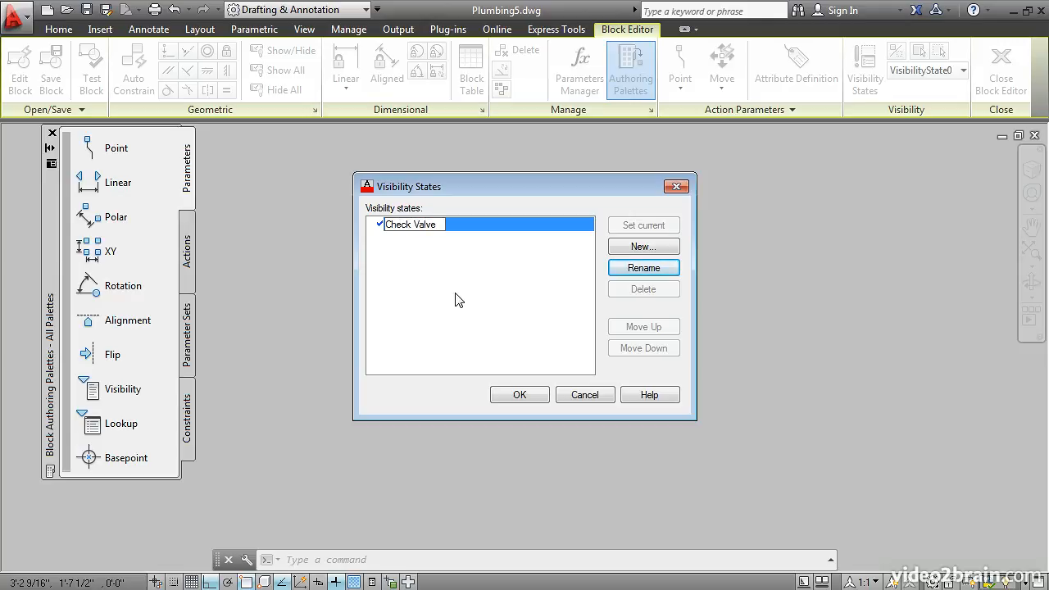
{"action": "key", "text": "Return"}
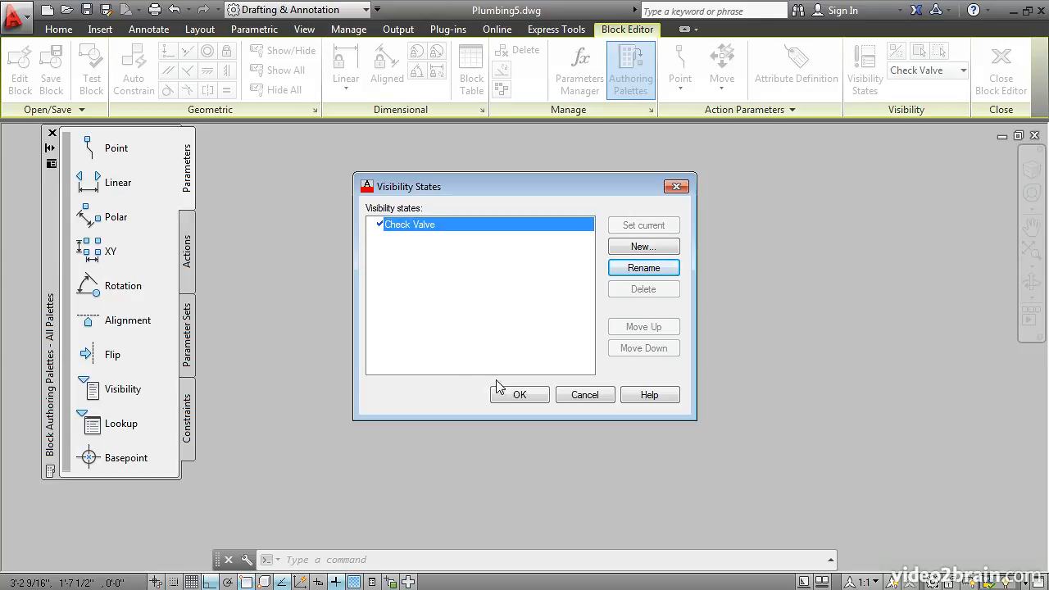
{"action": "left_click", "coordinate": [512, 394]}
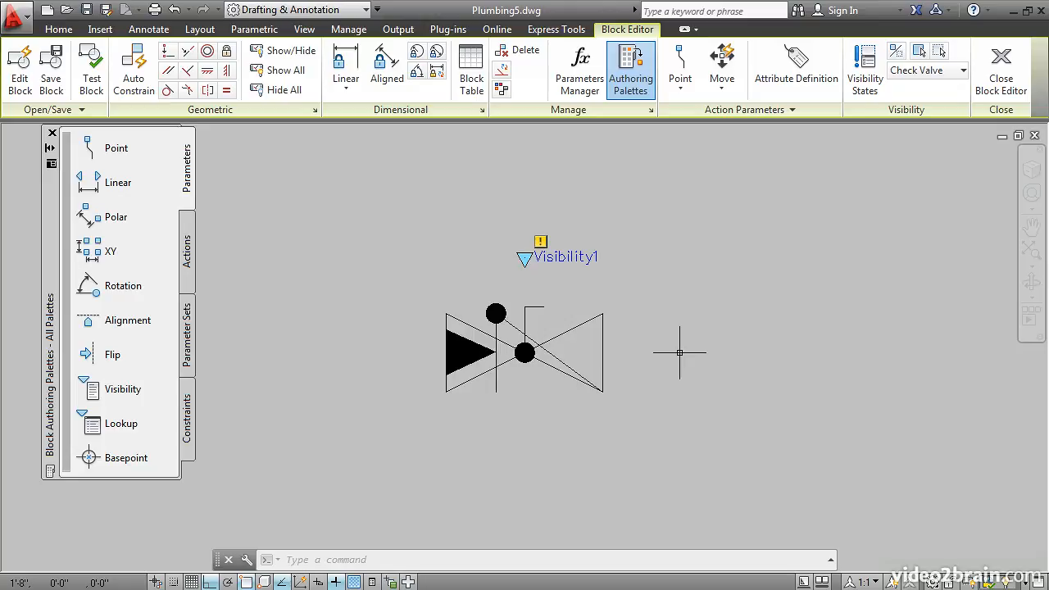
Hide the globe valve and gate valve symbols in the current Check Valve visibility state
{"action": "left_click", "coordinate": [939, 53]}
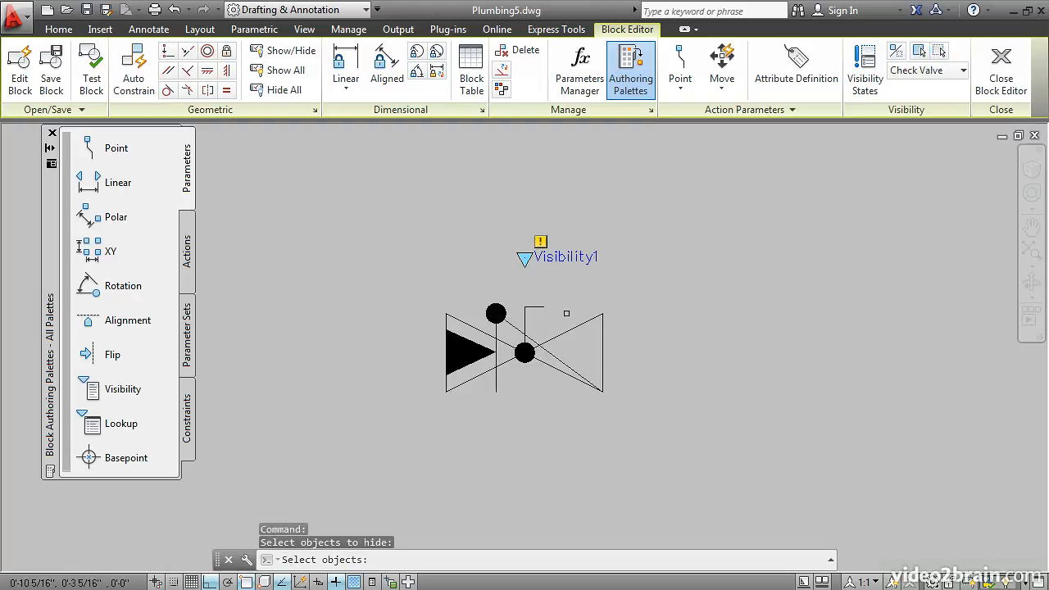
{"action": "left_click", "coordinate": [524, 352]}
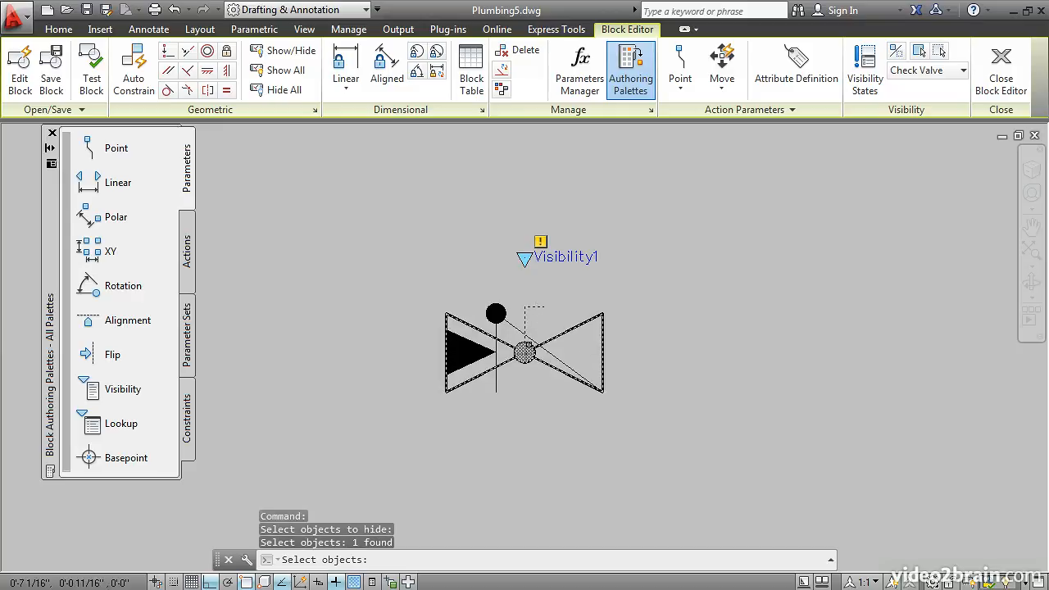
{"action": "left_click", "coordinate": [525, 353]}
{"action": "key", "text": "Return"}
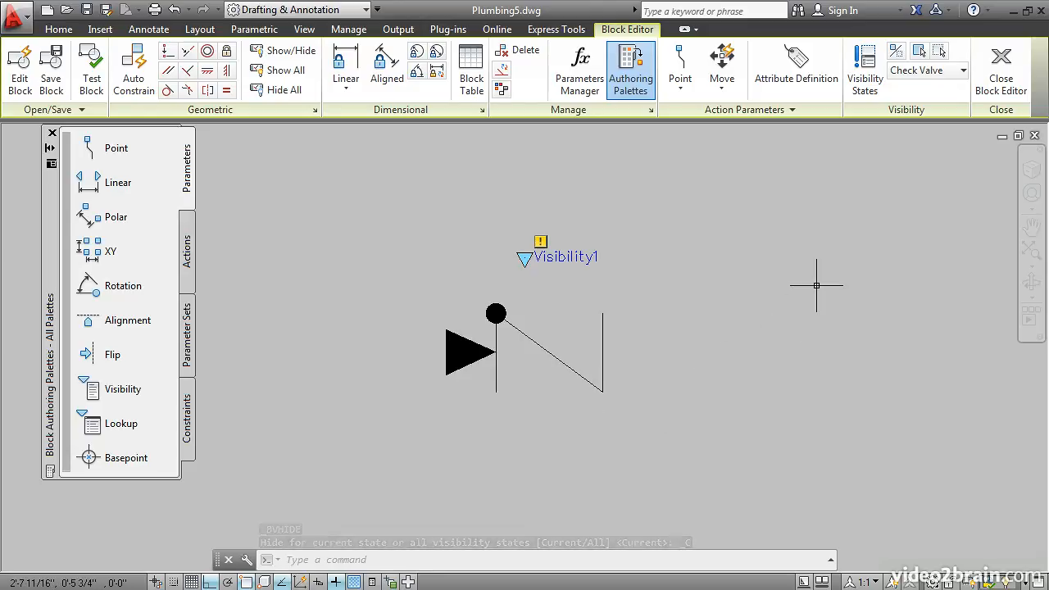
Create a new visibility state named Globe Valve that shows all existing objects
{"action": "left_click", "coordinate": [867, 64]}
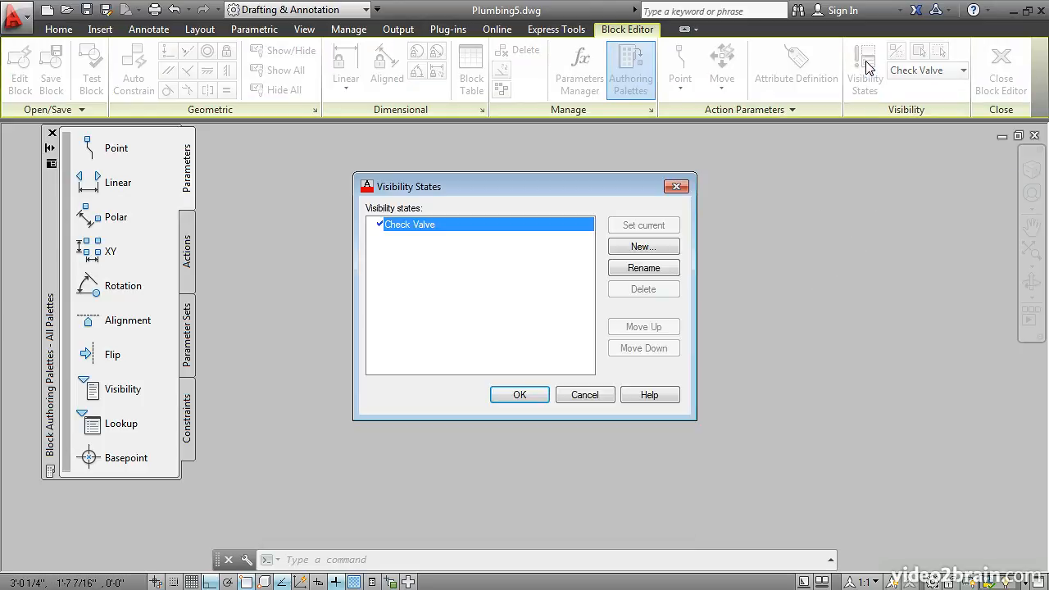
{"action": "left_click", "coordinate": [617, 252]}
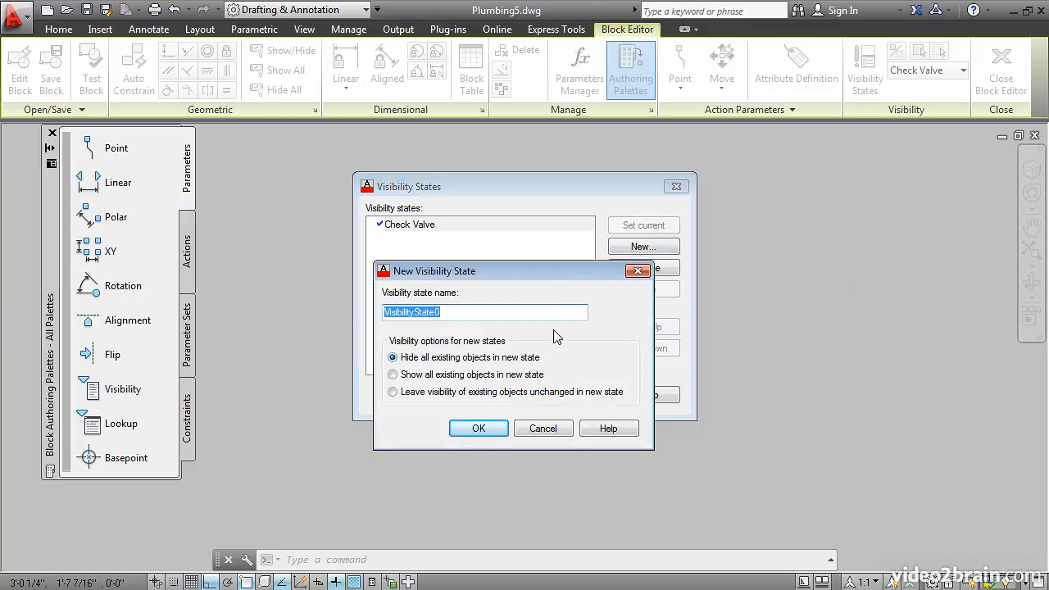
{"action": "type", "text": "Globe Va"}
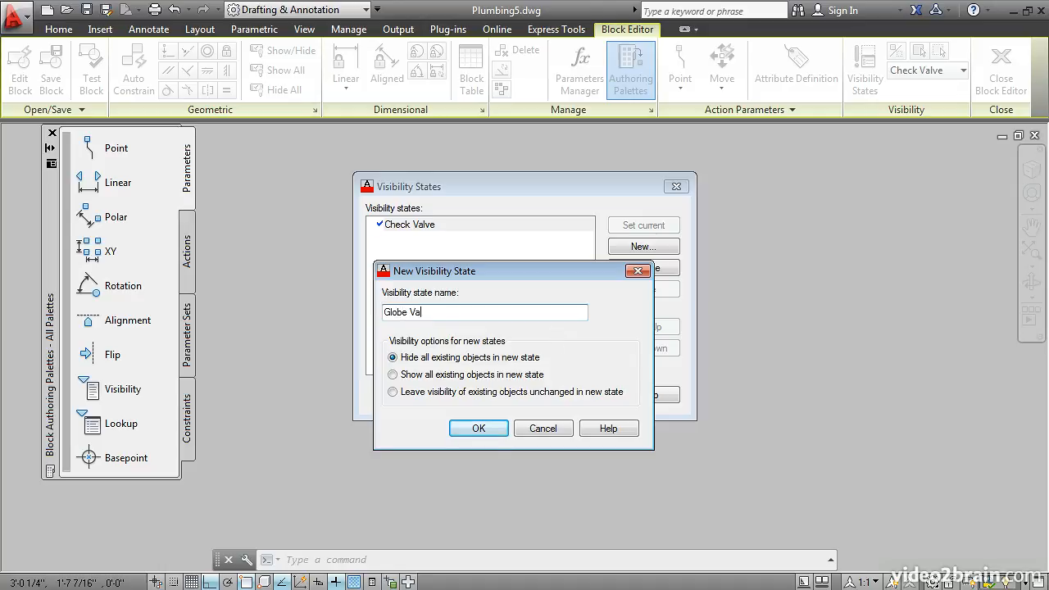
{"action": "type", "text": "ve"}
{"action": "left_click", "coordinate": [393, 375]}
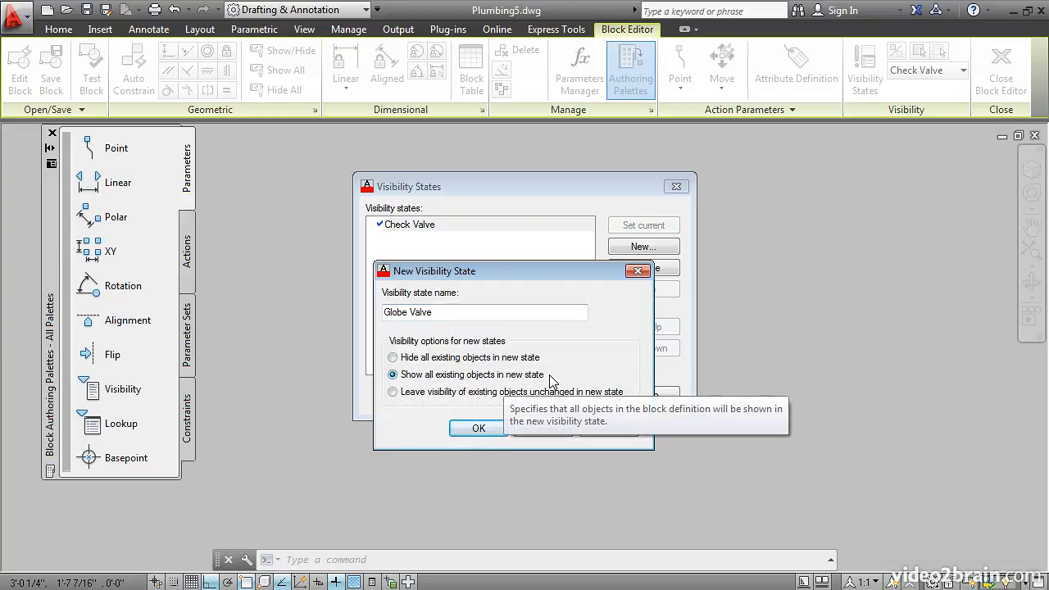
{"action": "left_click", "coordinate": [478, 428]}
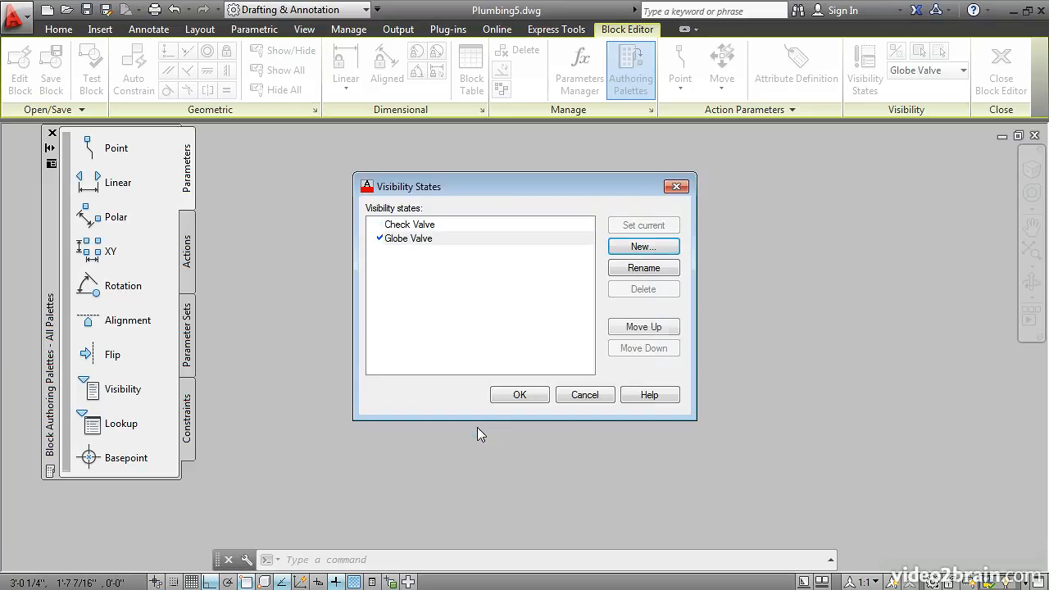
{"action": "left_click", "coordinate": [513, 396]}
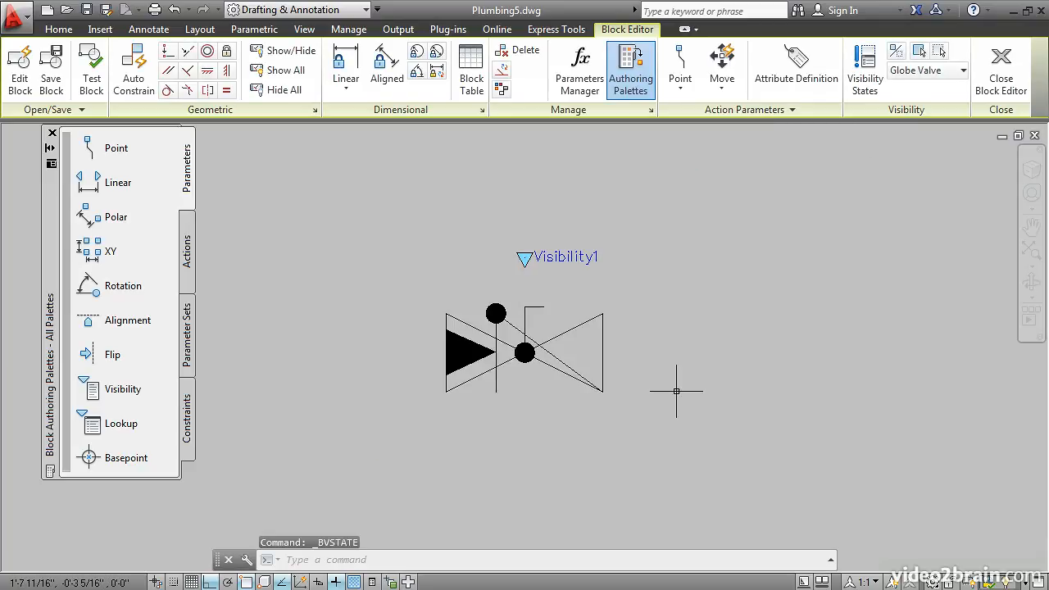
Hide the gate valve and check valve symbols in the current Globe Valve visibility state
{"action": "left_click", "coordinate": [939, 54]}
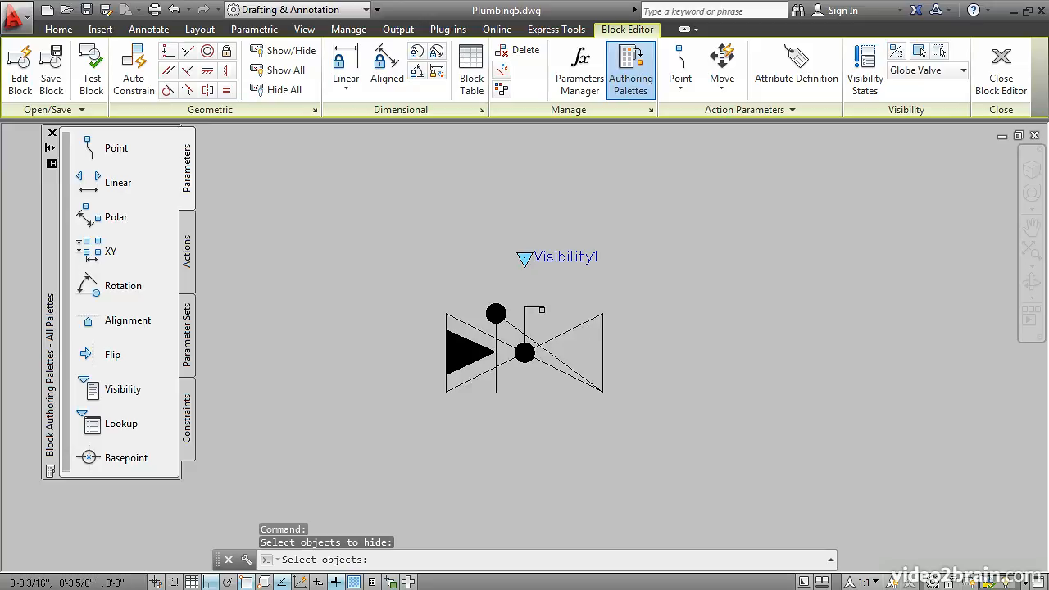
{"action": "left_click", "coordinate": [539, 307]}
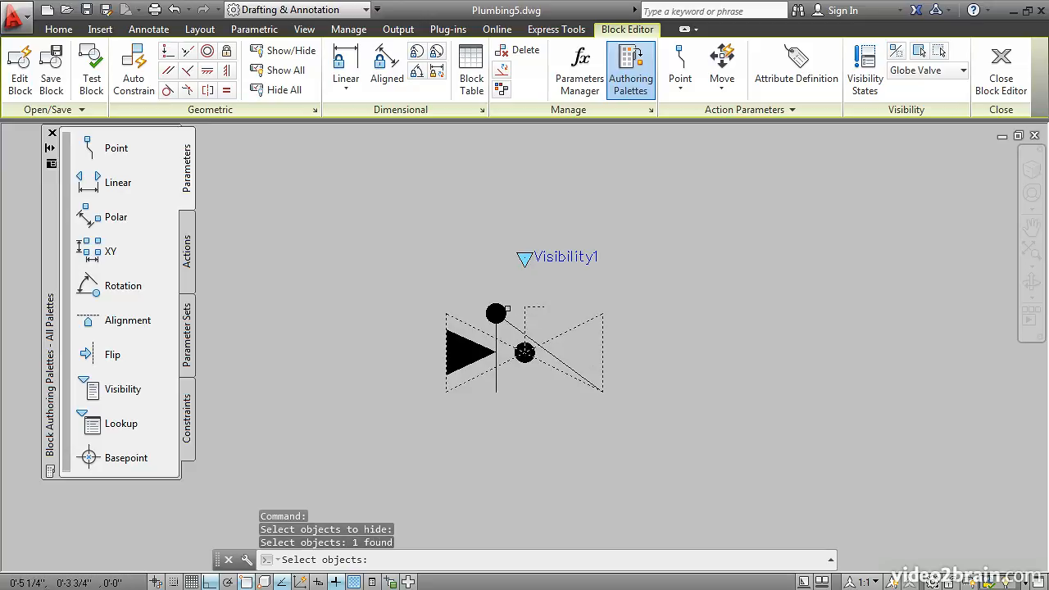
{"action": "left_click", "coordinate": [506, 311]}
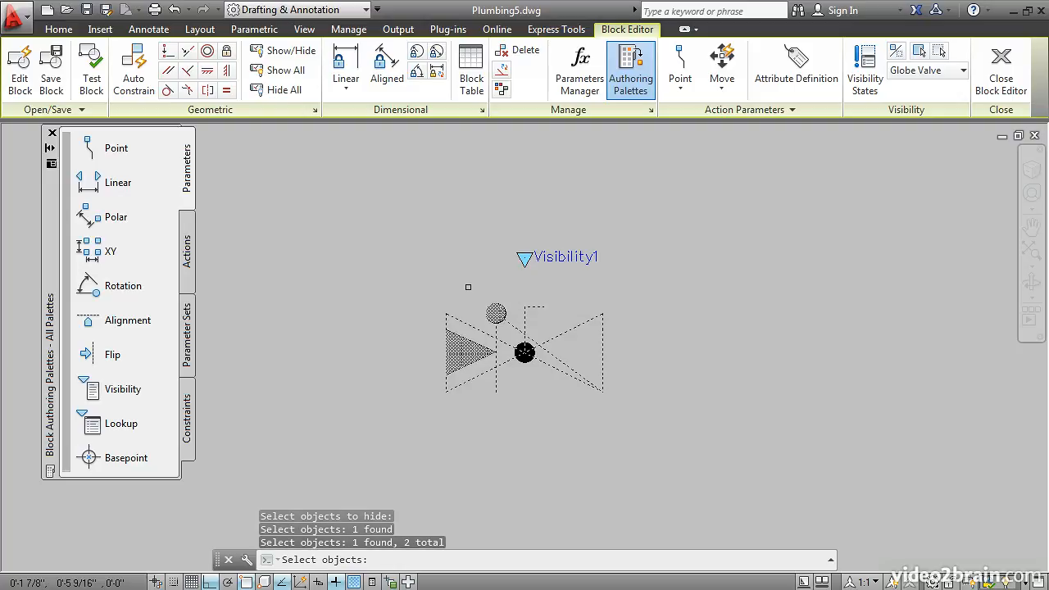
{"action": "key", "text": "Return"}
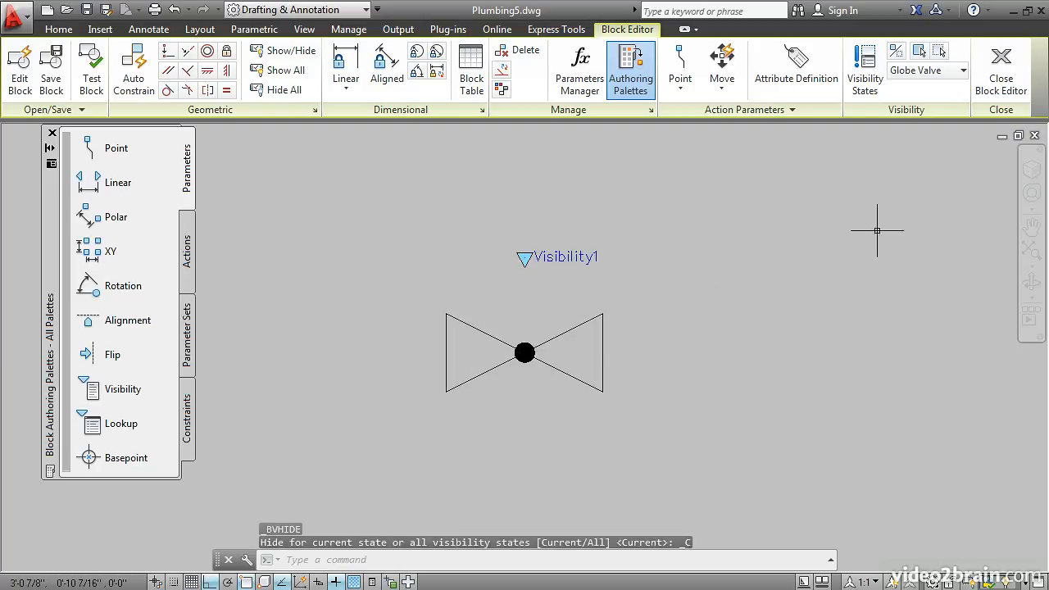
Check the two visibility states by switching to Check Valve and back to Globe Valve
{"action": "left_click", "coordinate": [964, 73]}
{"action": "left_click", "coordinate": [939, 91]}
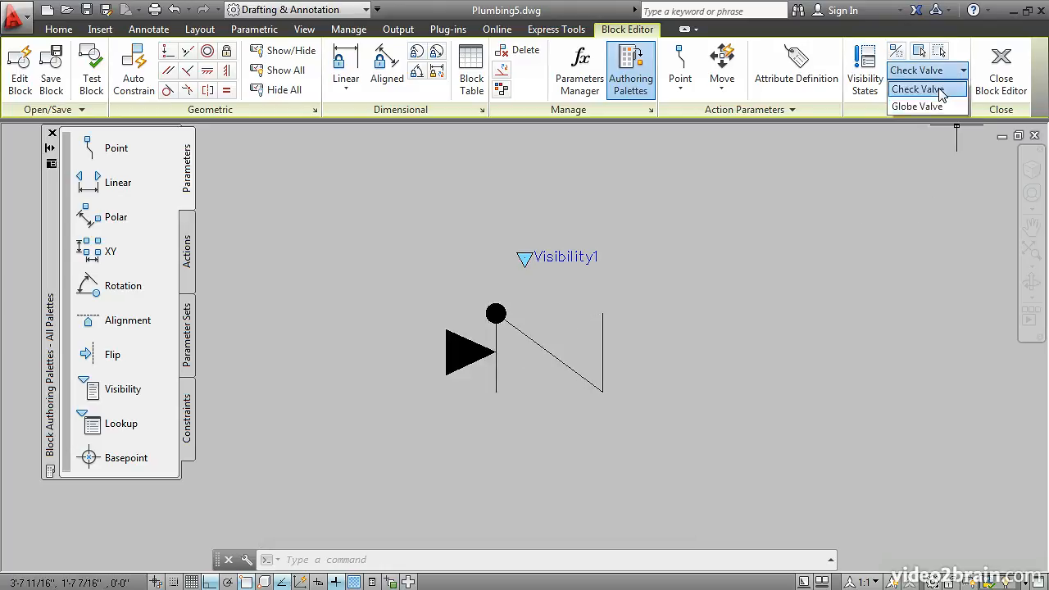
{"action": "left_click", "coordinate": [926, 107]}
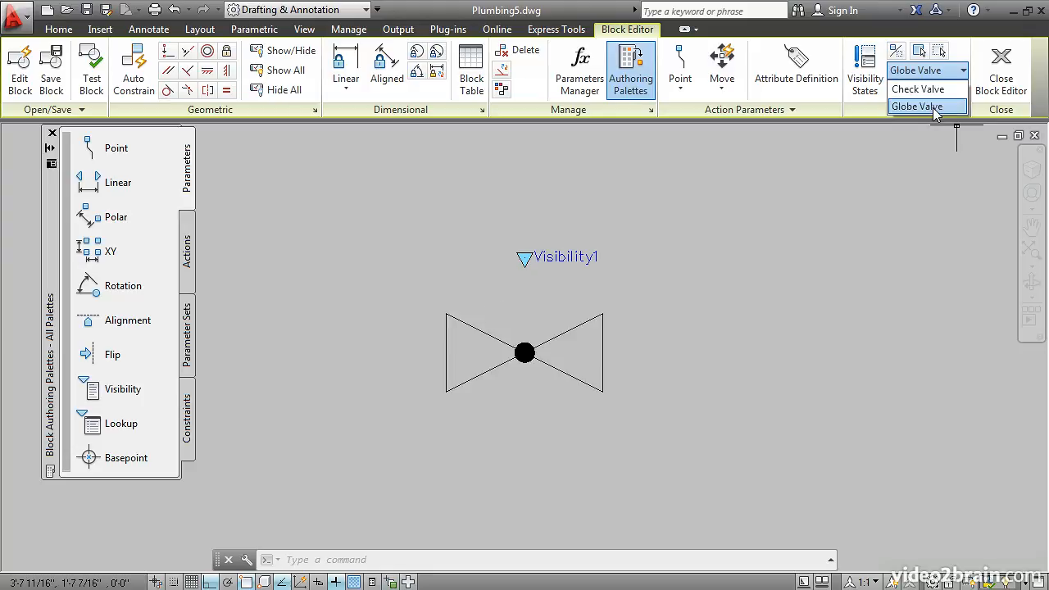
{"action": "left_click", "coordinate": [933, 108]}
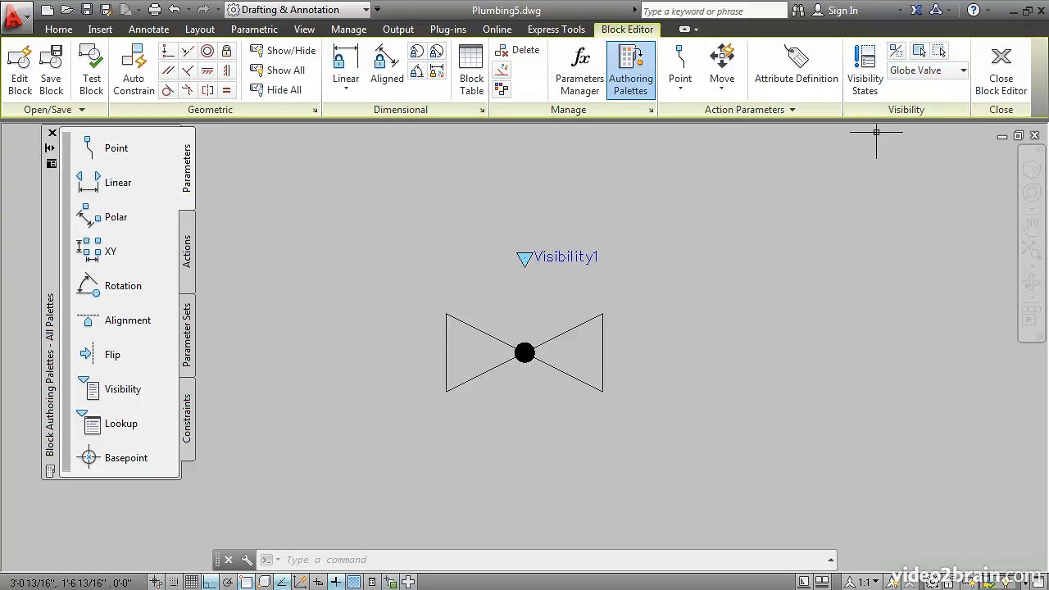
Create a new visibility state named Gate Valve that hides all existing objects
{"action": "left_click", "coordinate": [866, 70]}
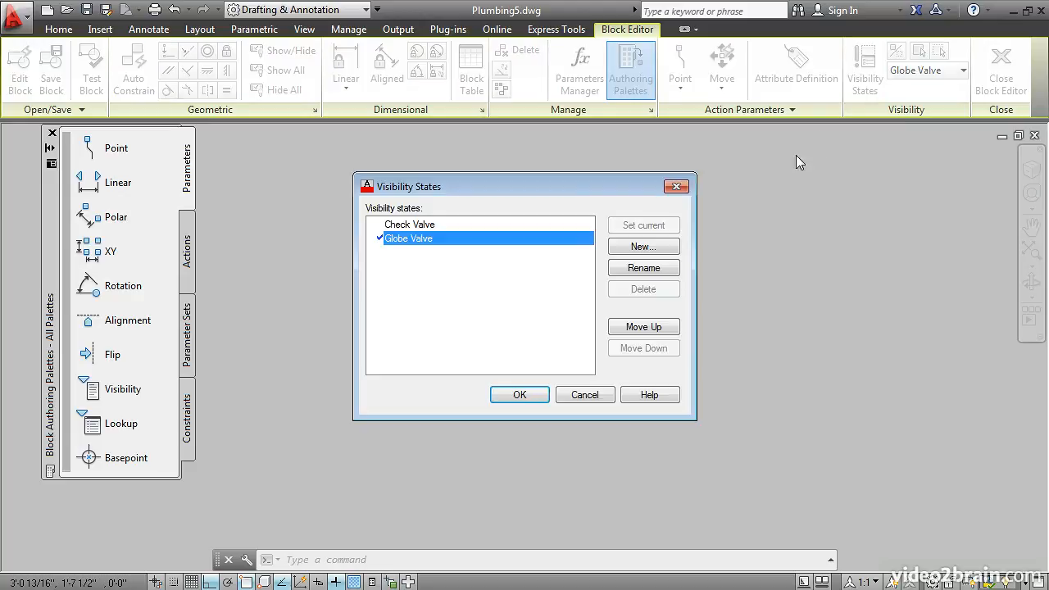
{"action": "left_click", "coordinate": [628, 250]}
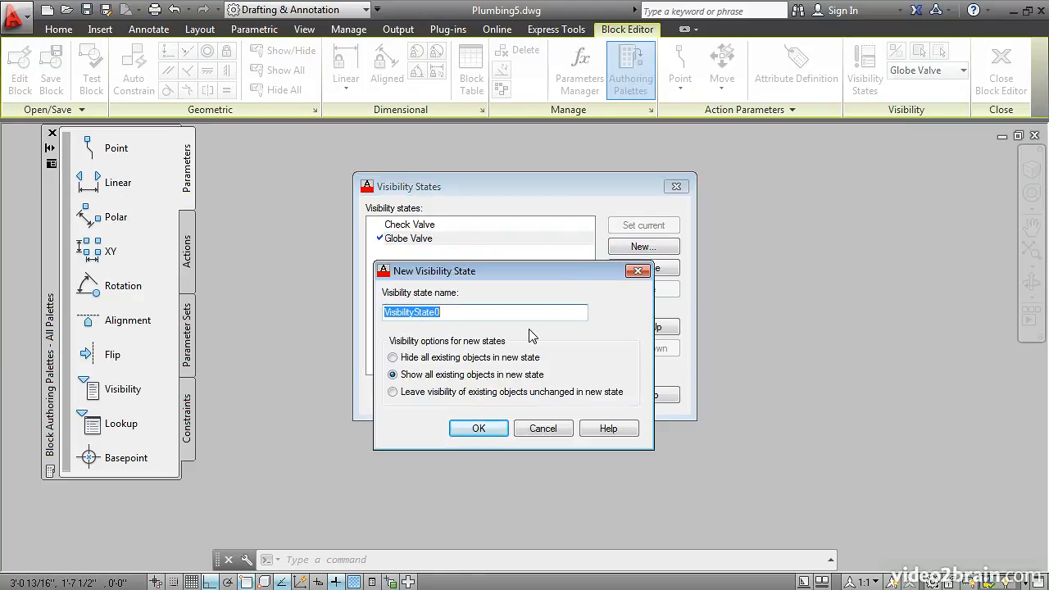
{"action": "type", "text": "Gate Valve"}
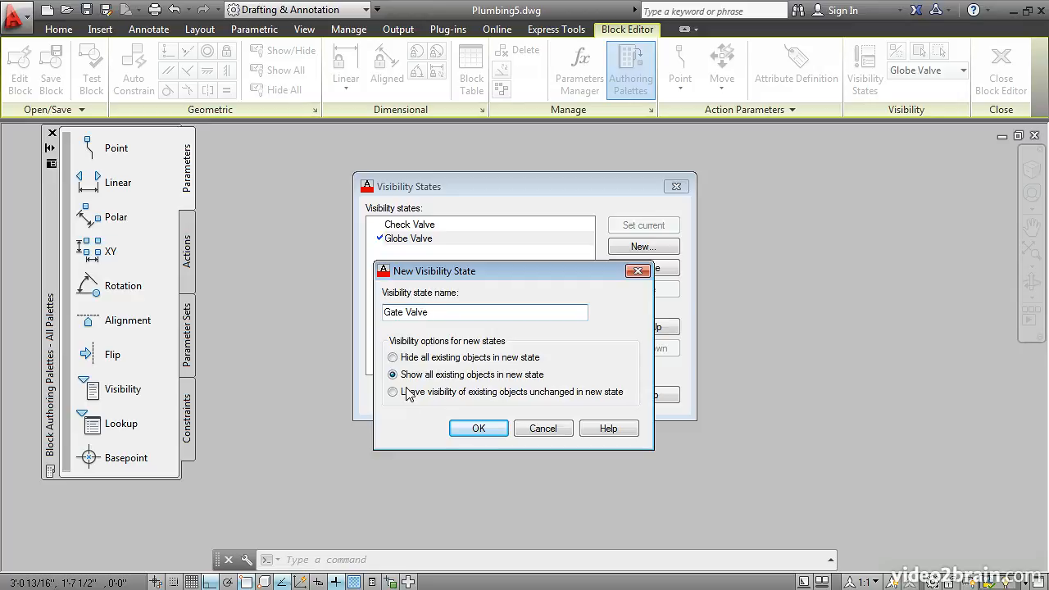
{"action": "left_click", "coordinate": [400, 358]}
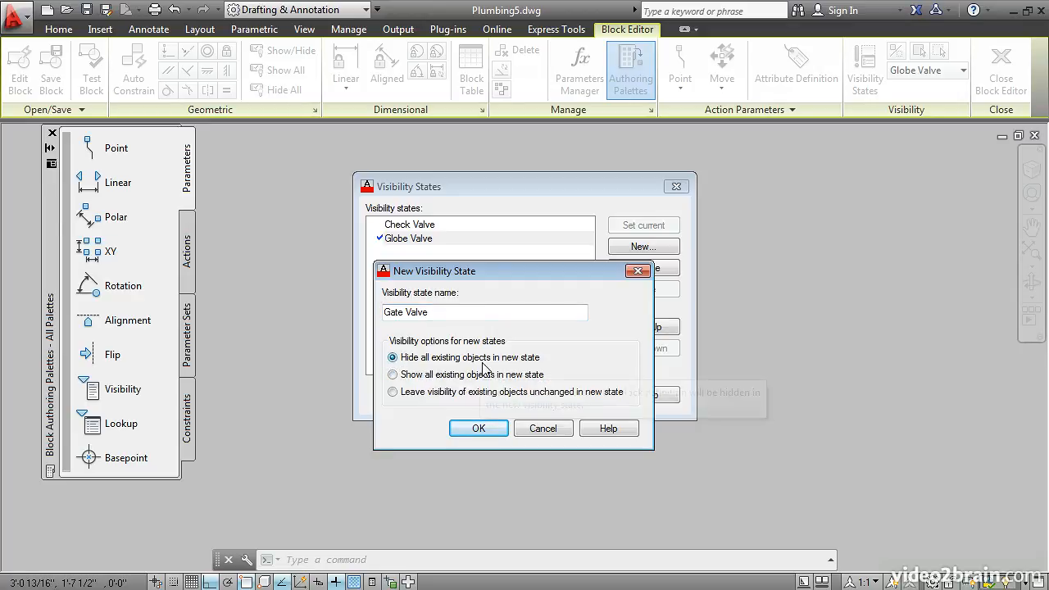
{"action": "left_click", "coordinate": [469, 429]}
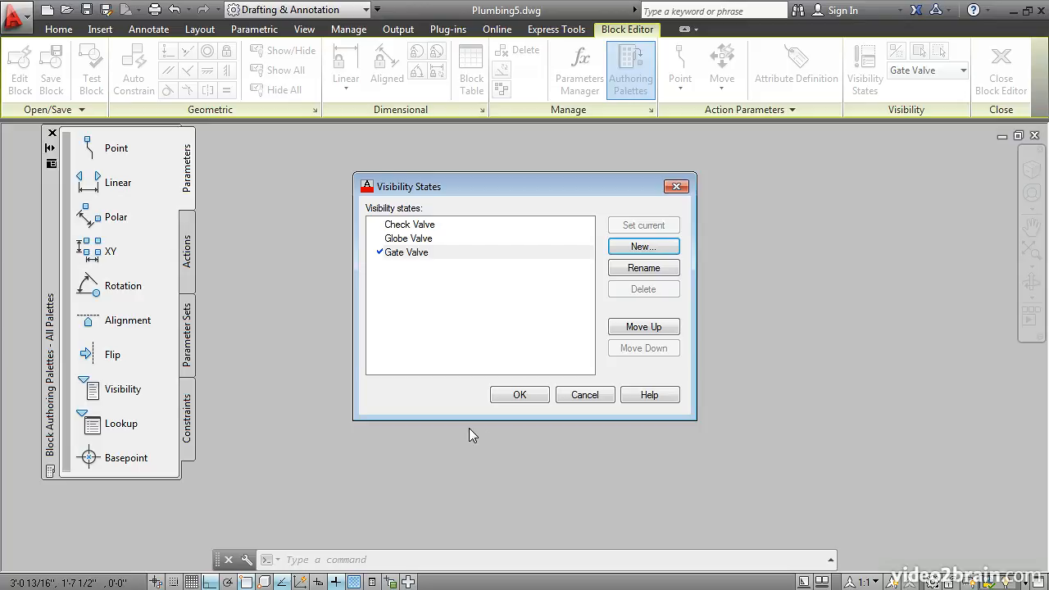
{"action": "left_click", "coordinate": [516, 395]}
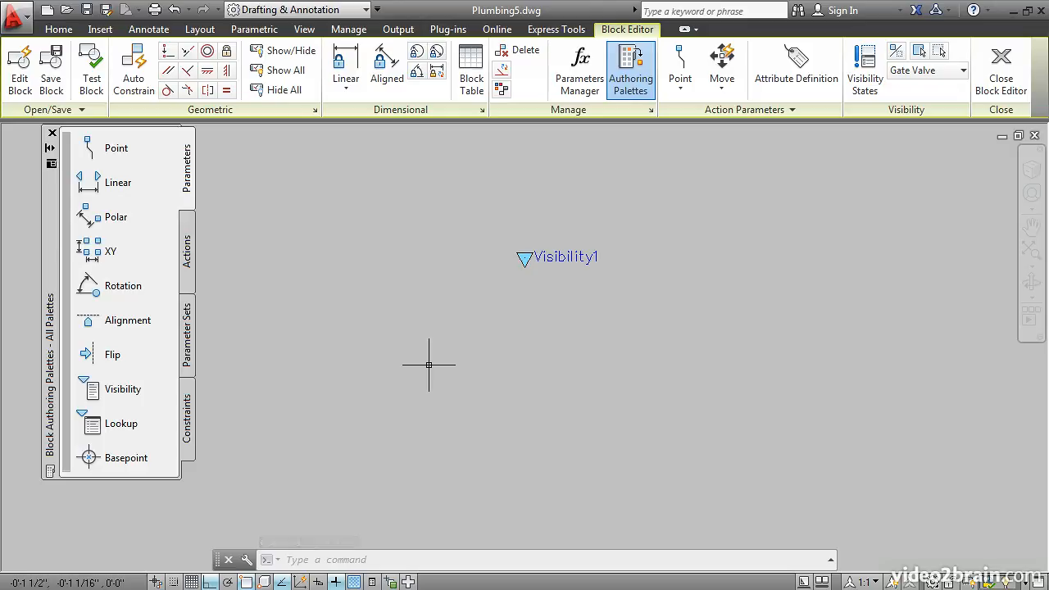
Reveal the hidden objects dimmed, make the gate valve symbol visible in the current Gate Valve state, and turn the dimmed display back off
{"action": "left_click", "coordinate": [897, 52]}
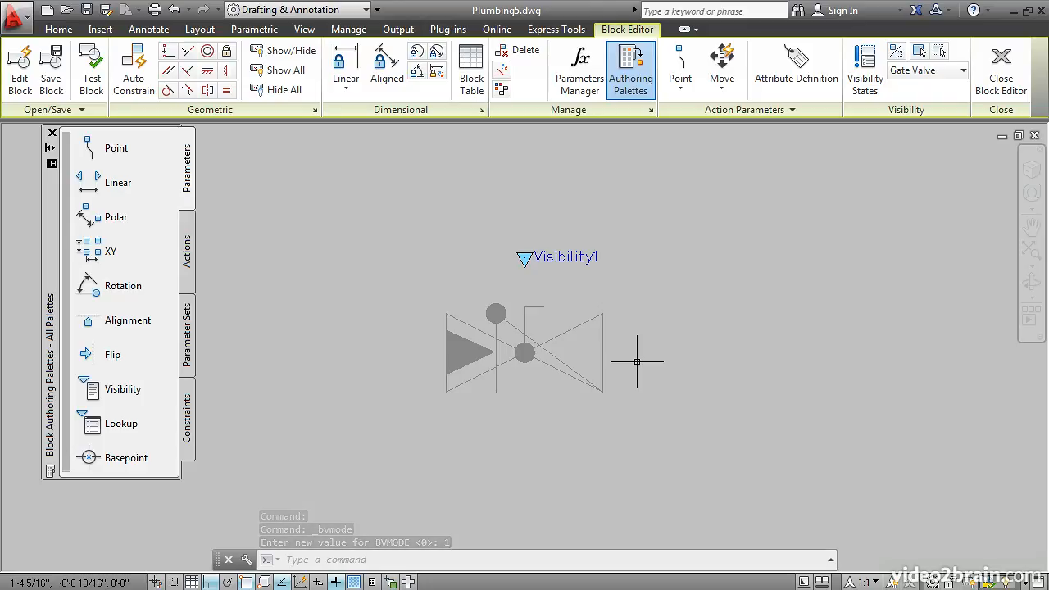
{"action": "left_click", "coordinate": [919, 52]}
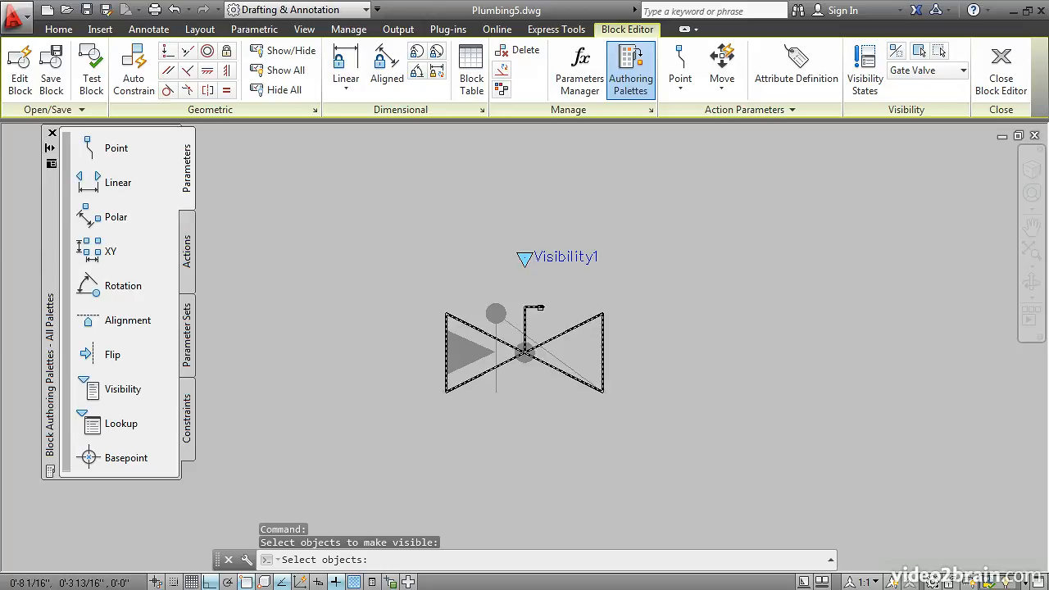
{"action": "left_click", "coordinate": [540, 310]}
{"action": "key", "text": "Return"}
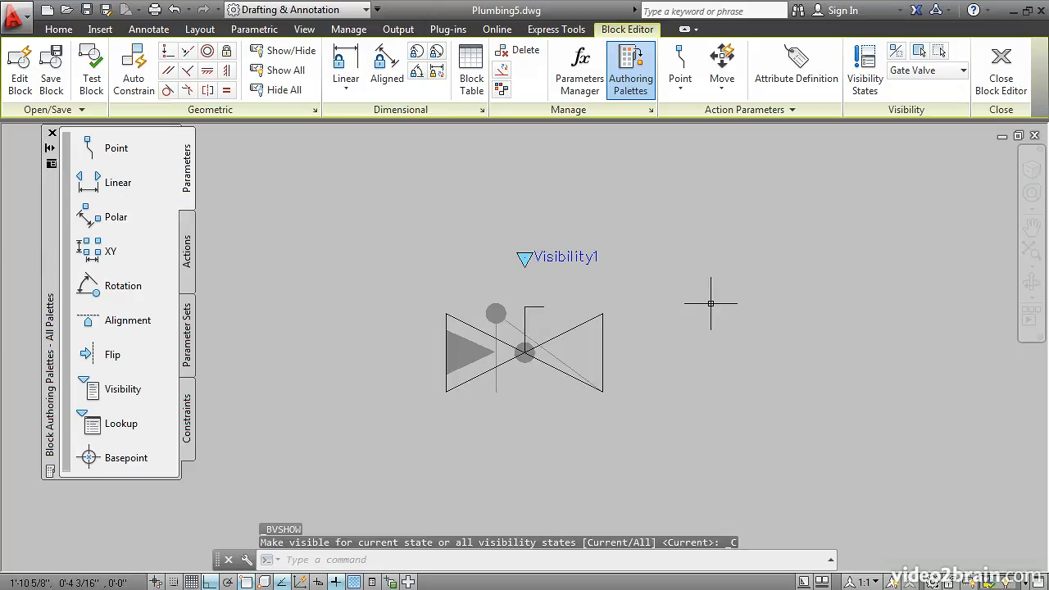
{"action": "left_click", "coordinate": [897, 56]}
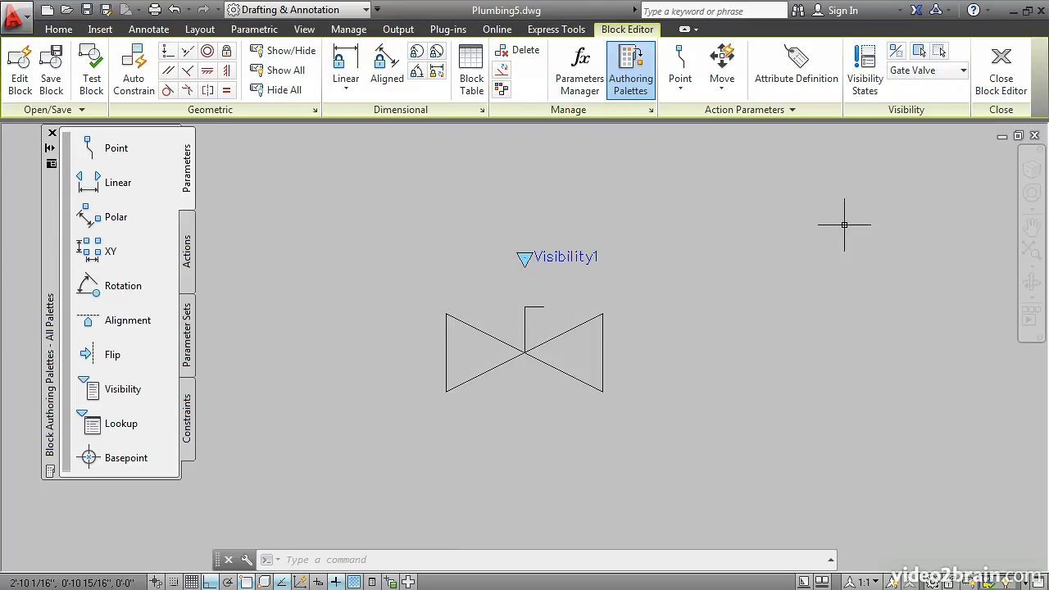
Check the visibility states by switching to Check Valve and back to Gate Valve
{"action": "left_click", "coordinate": [961, 74]}
{"action": "left_click", "coordinate": [933, 89]}
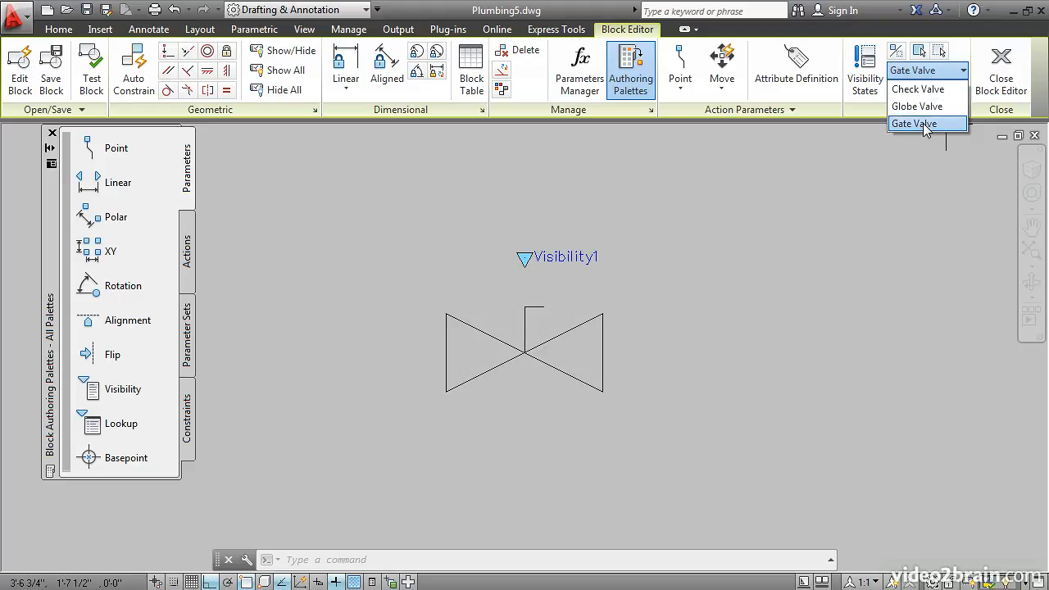
{"action": "left_click", "coordinate": [923, 124]}
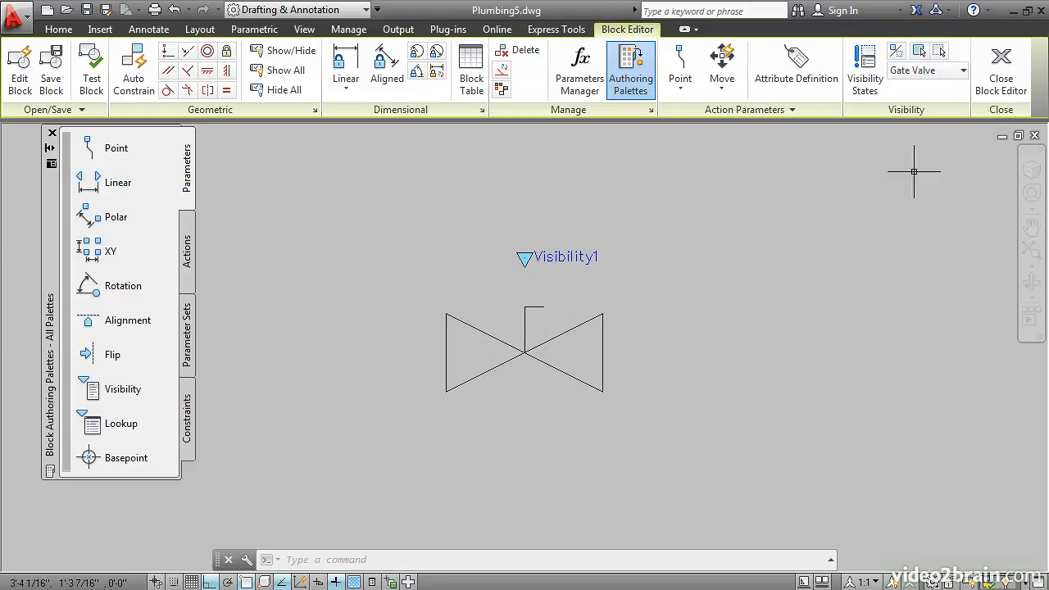
Close the Block Editor and save the changes to the MultiValve block
{"action": "left_click", "coordinate": [1001, 72]}
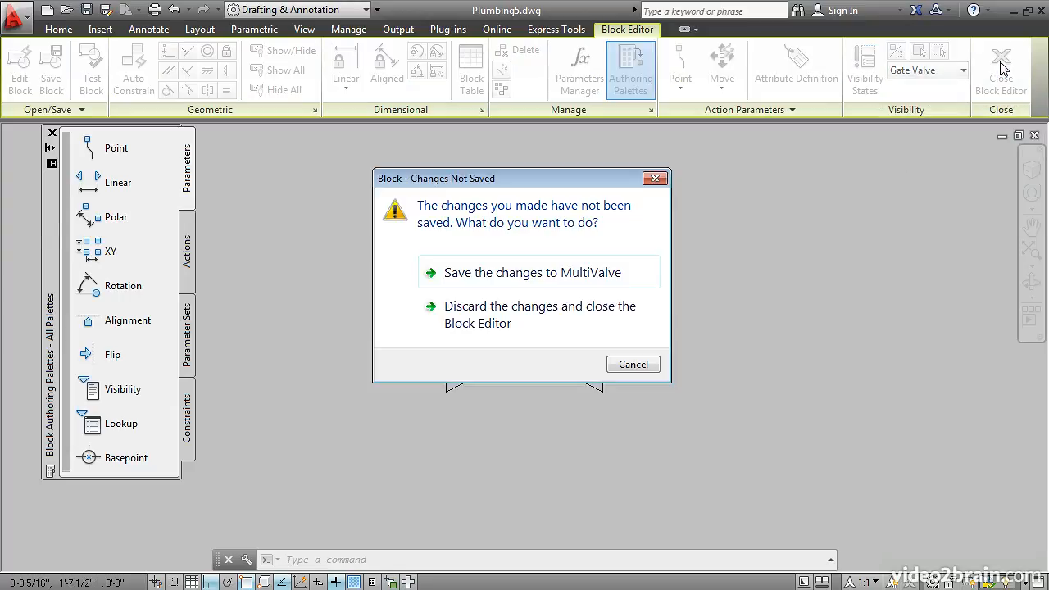
{"action": "left_click", "coordinate": [467, 275]}
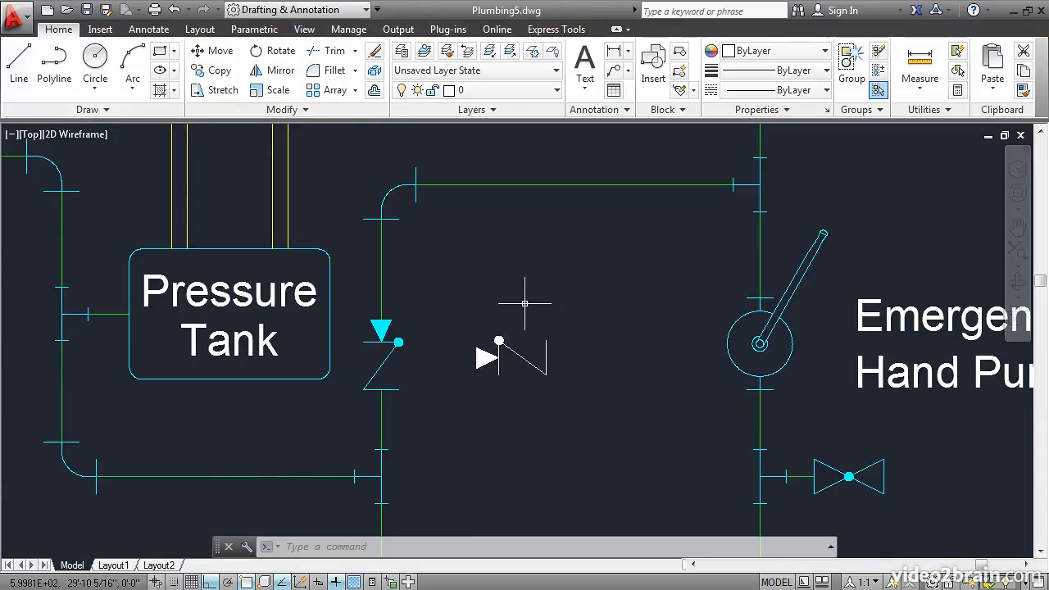